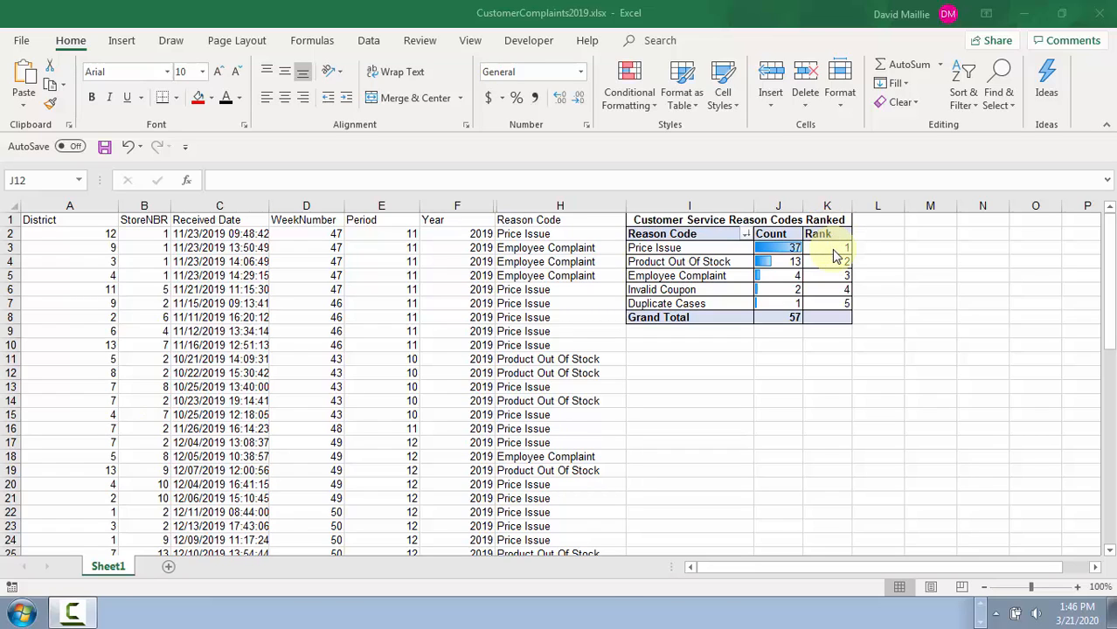
# Examine the Show Values As calculation options for the Rank column of the reason code pivot table.
pyautogui.rightClick(820, 249)
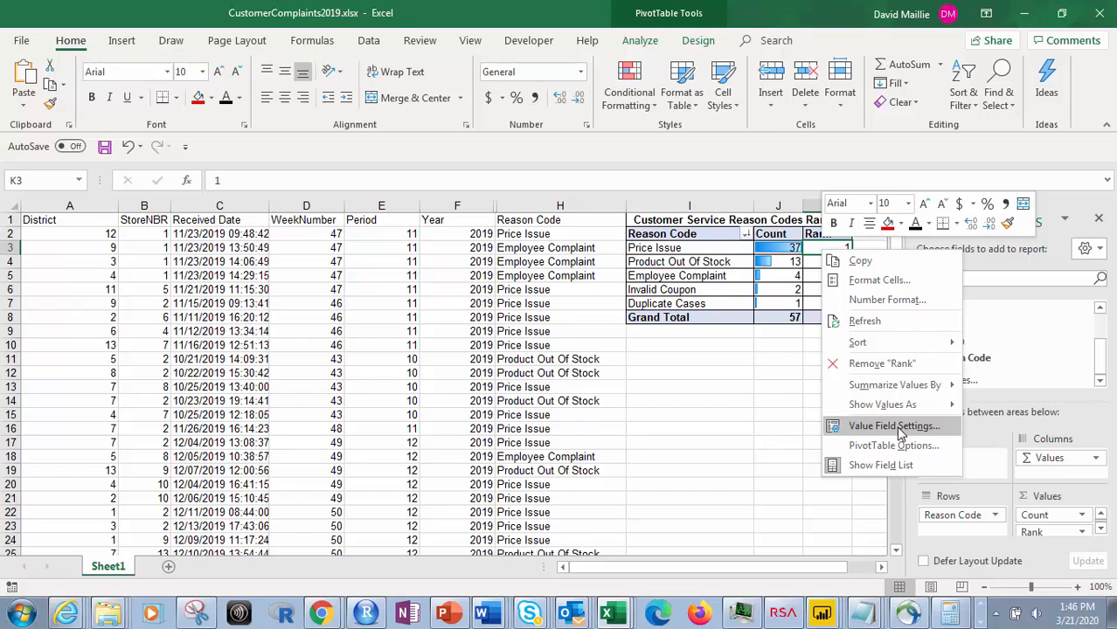
pyautogui.moveTo(909, 410)
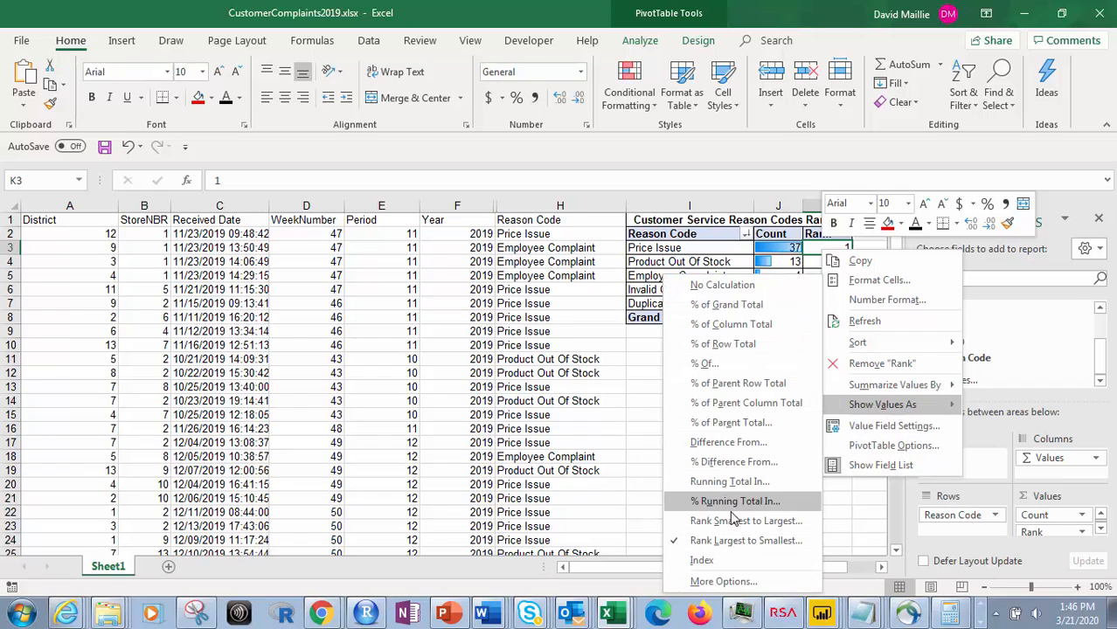
pyautogui.click(653, 369)
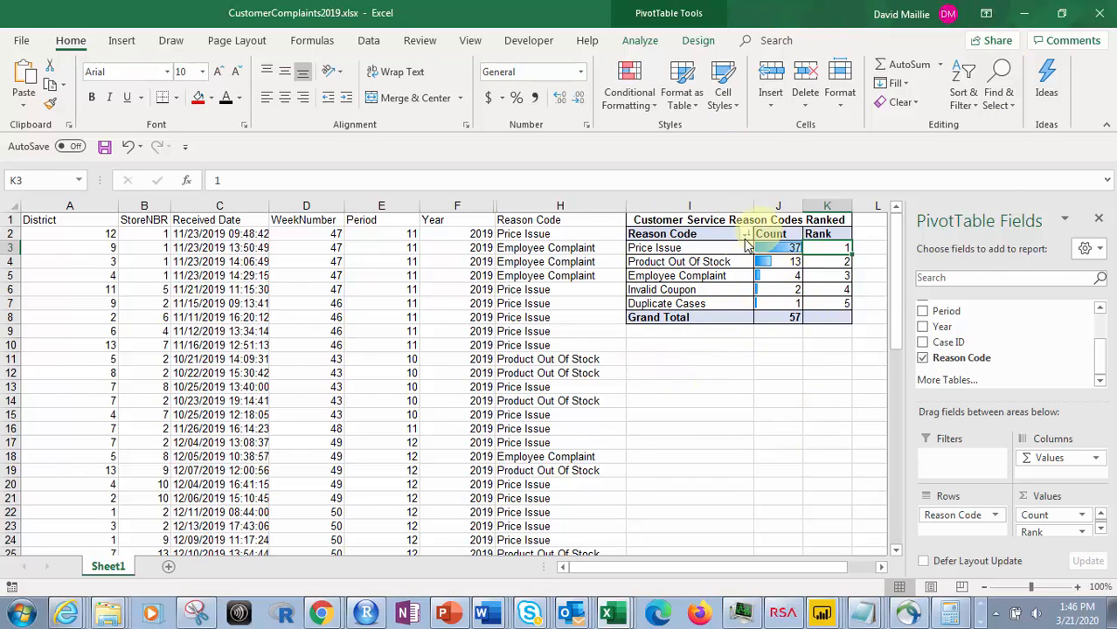
# Switch to Power BI Desktop and inspect the reason code table's fields and the Rank measure's formula.
pyautogui.click(1028, 15)
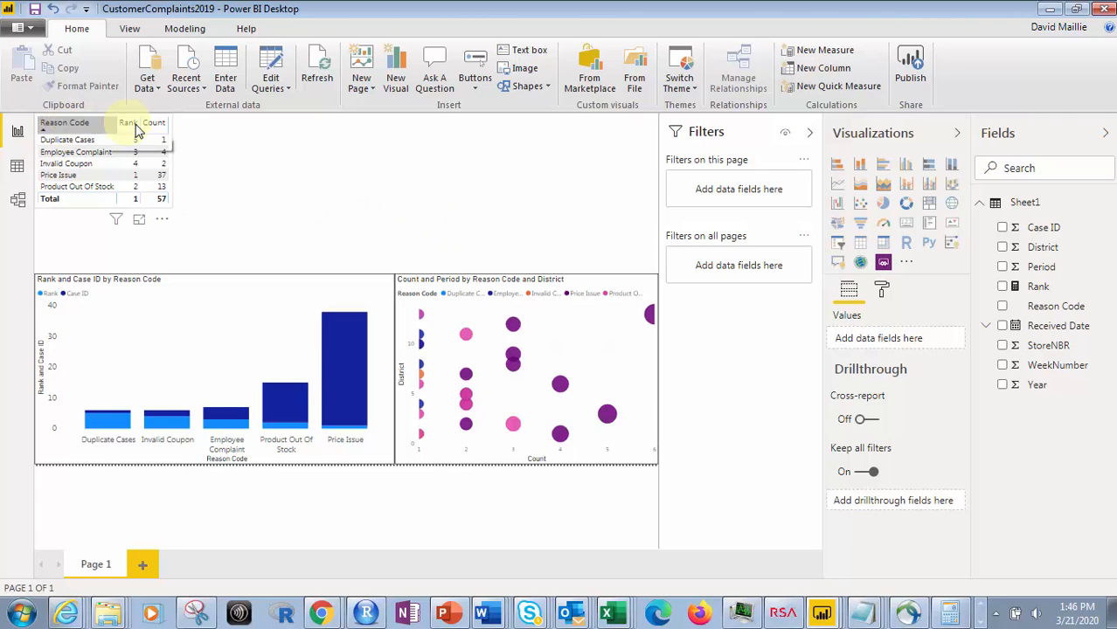
pyautogui.click(174, 127)
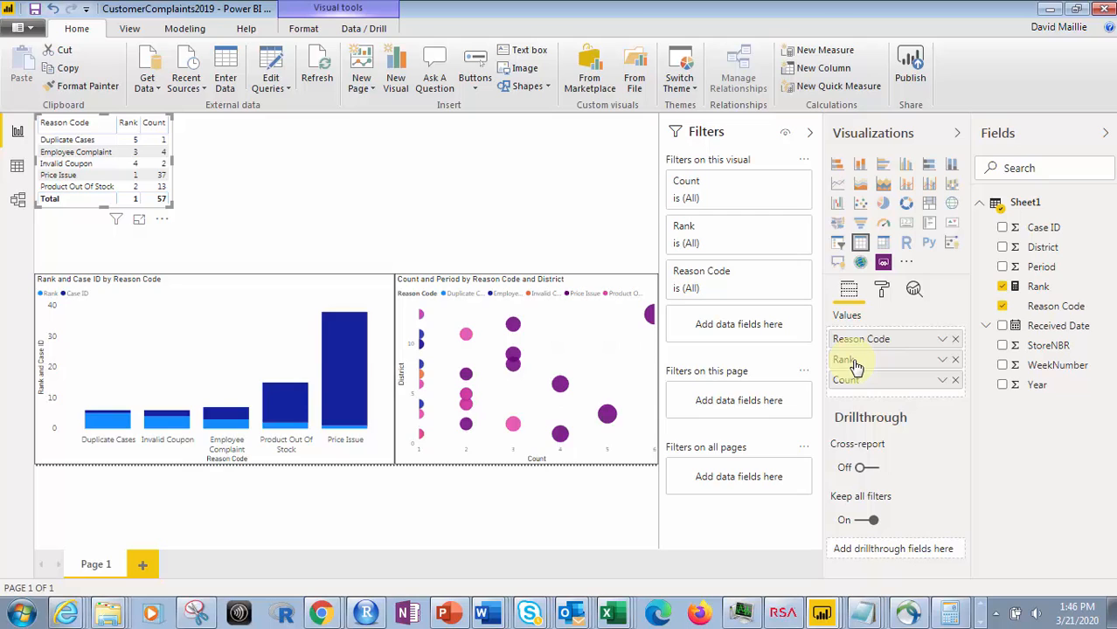
pyautogui.click(1038, 288)
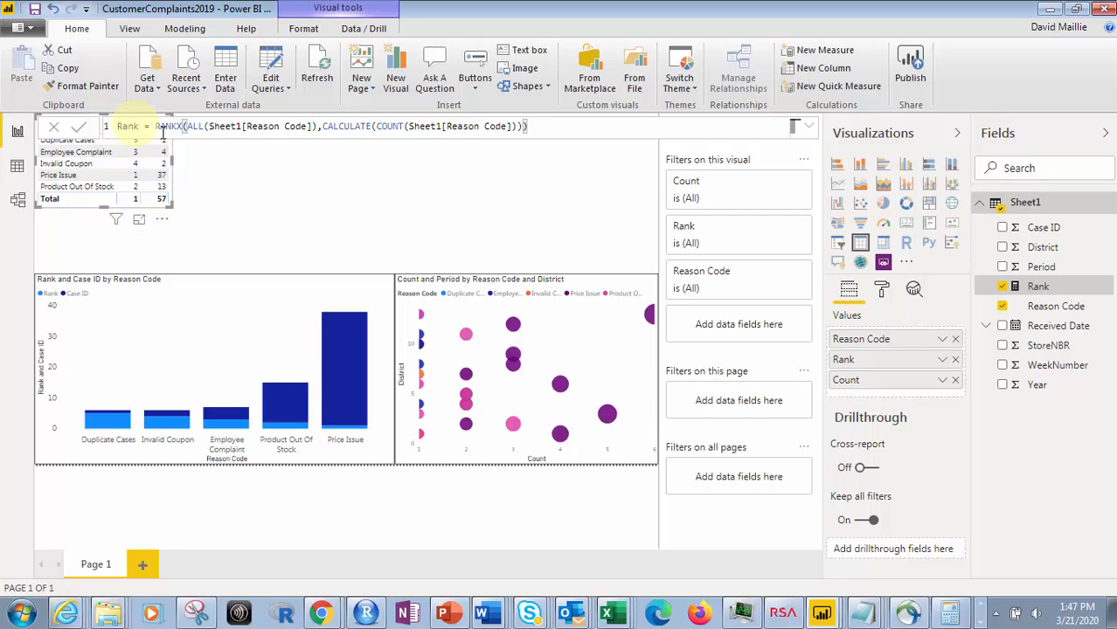
pyautogui.rightClick(1096, 207)
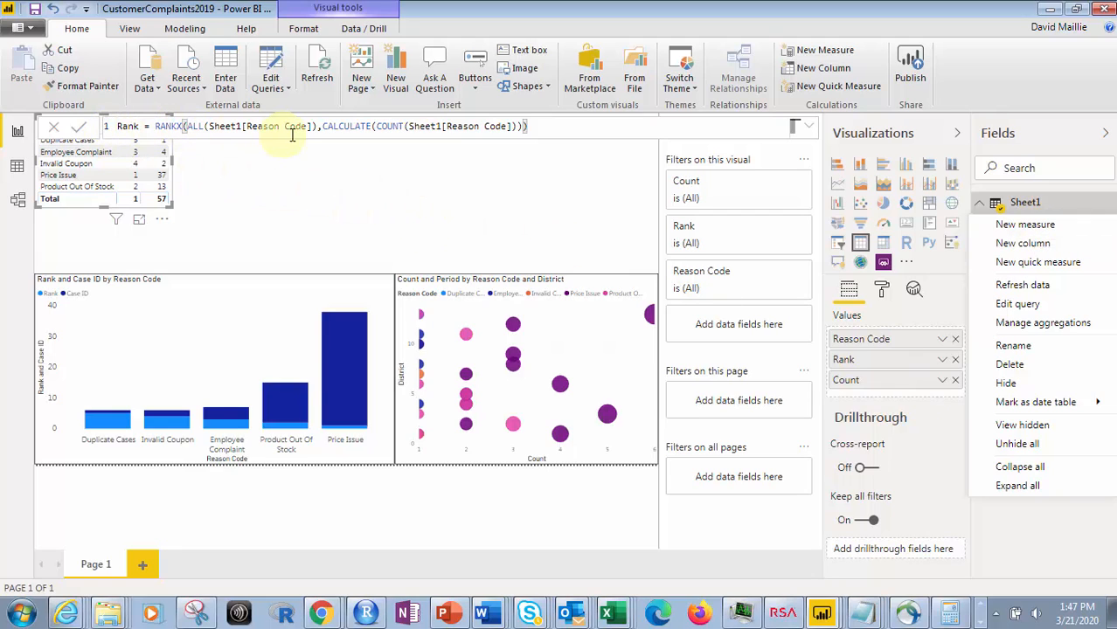
pyautogui.click(531, 175)
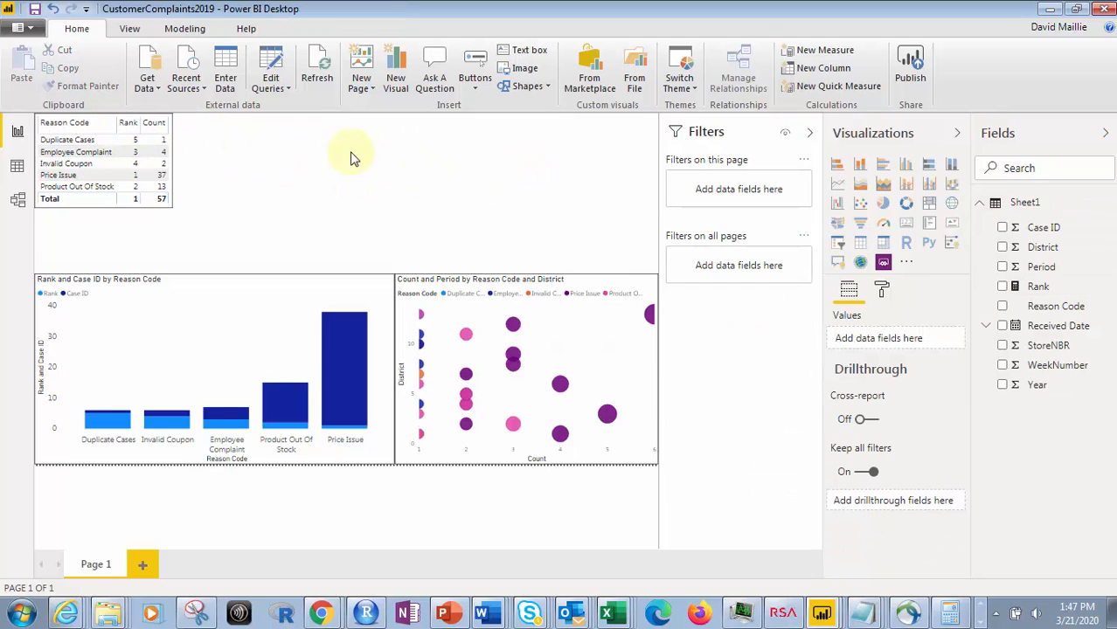
pyautogui.click(1038, 285)
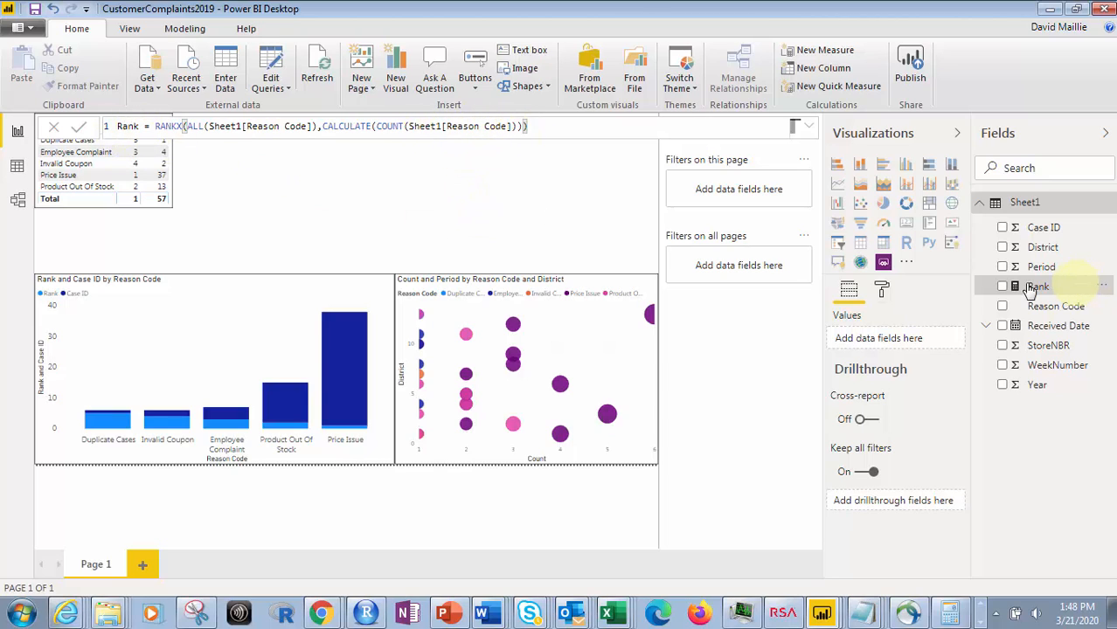
pyautogui.click(406, 212)
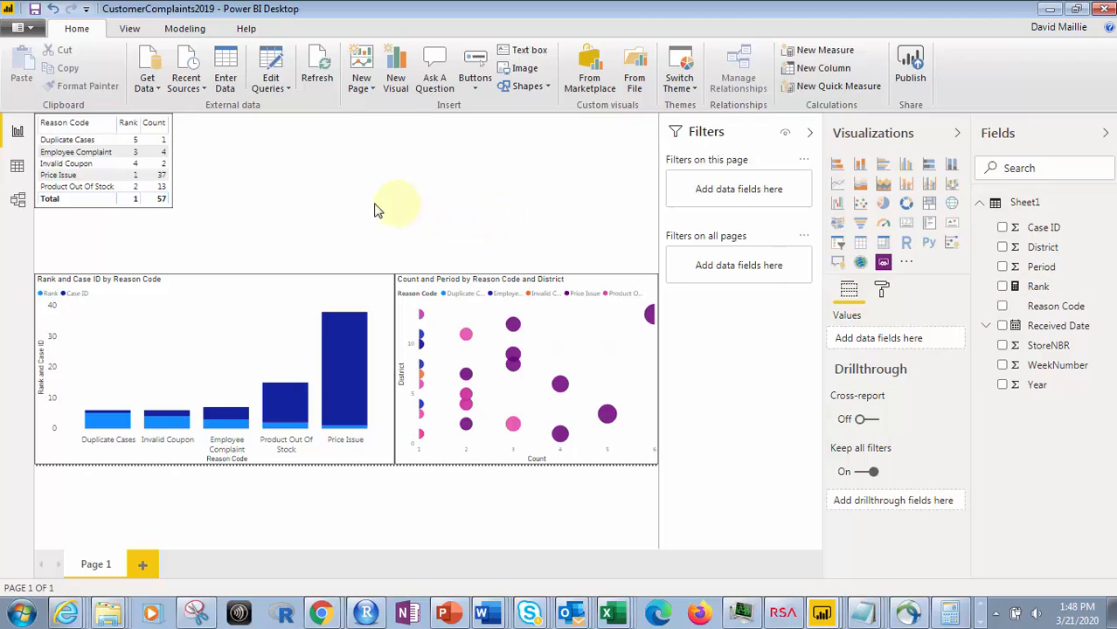
# Sort the reason code table visual by Rank in ascending order.
pyautogui.click(170, 122)
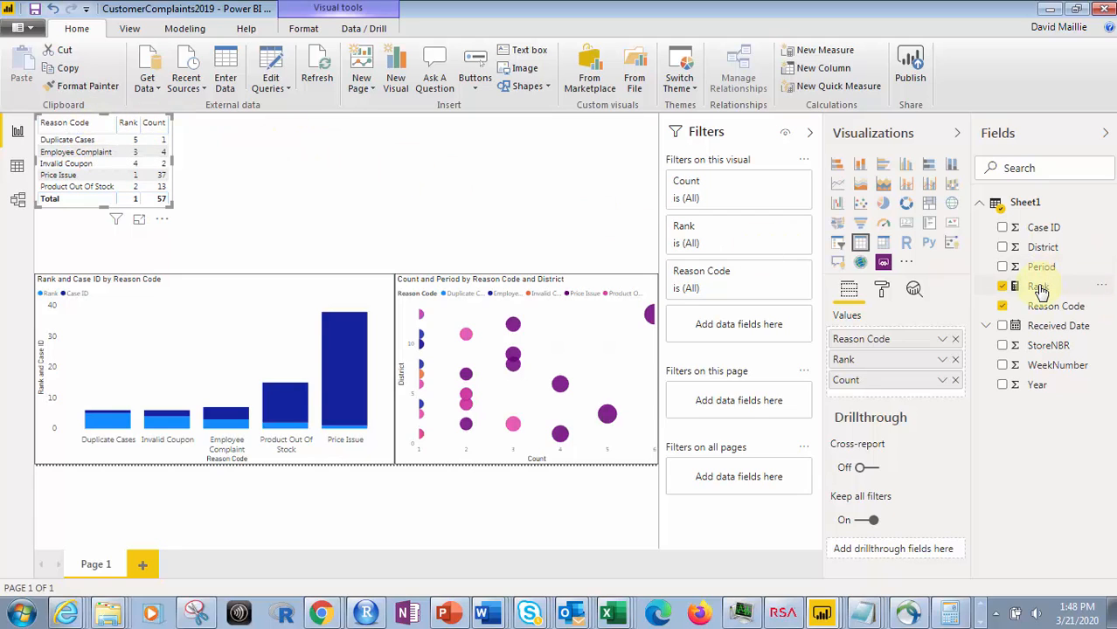
pyautogui.moveTo(1037, 286); pyautogui.dragTo(841, 367)
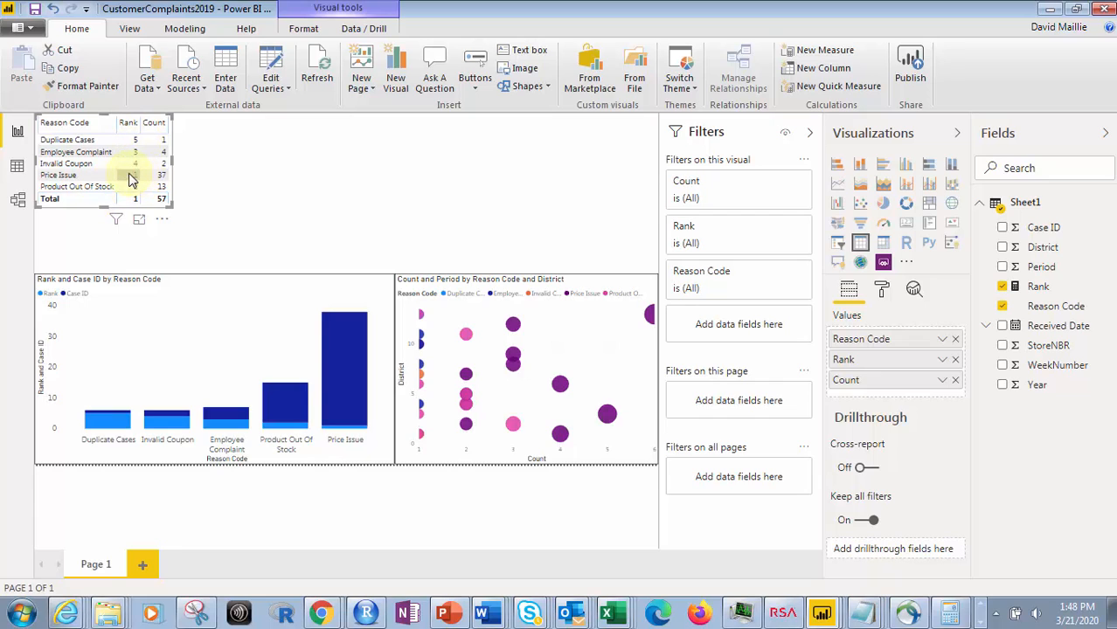
pyautogui.click(129, 123)
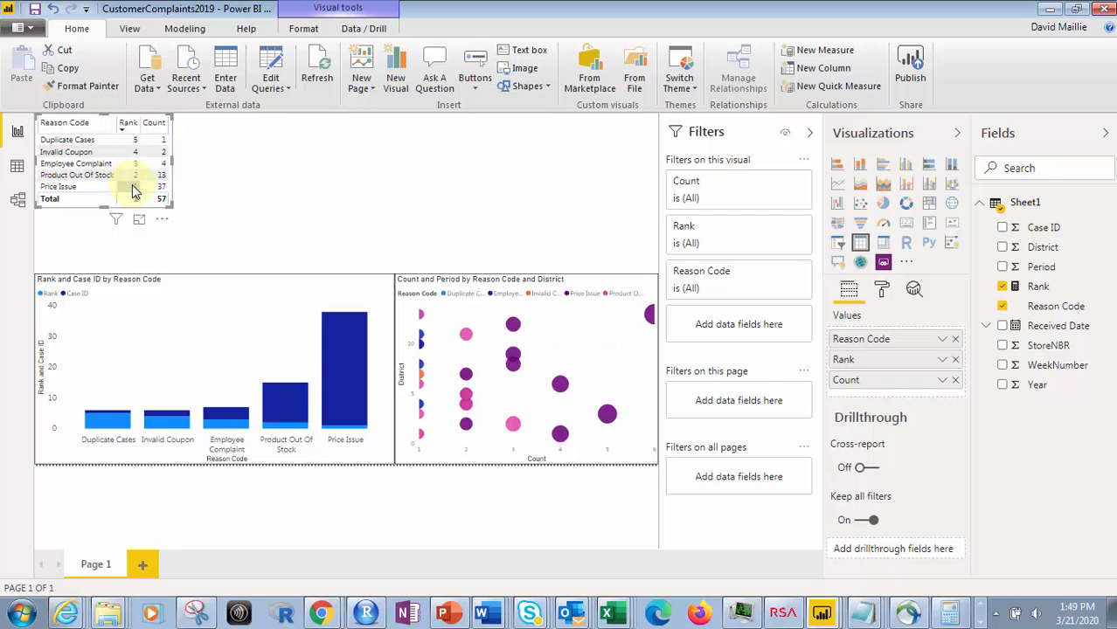
pyautogui.click(129, 126)
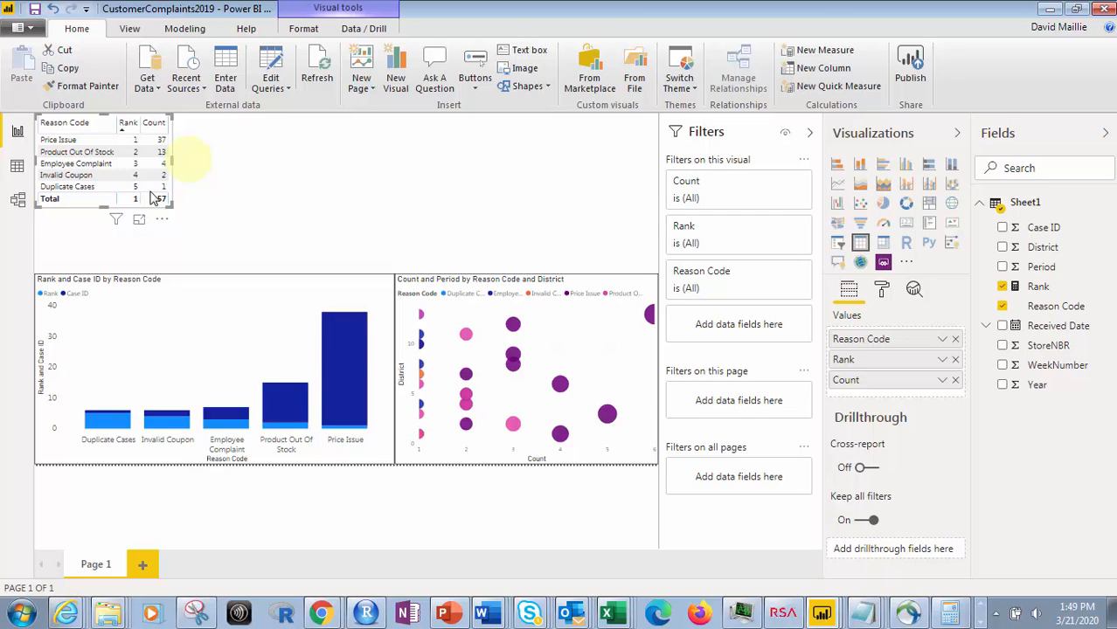
# Examine the field assignments of the Rank and Case ID column chart and the Count and Period scatter chart.
pyautogui.click(127, 287)
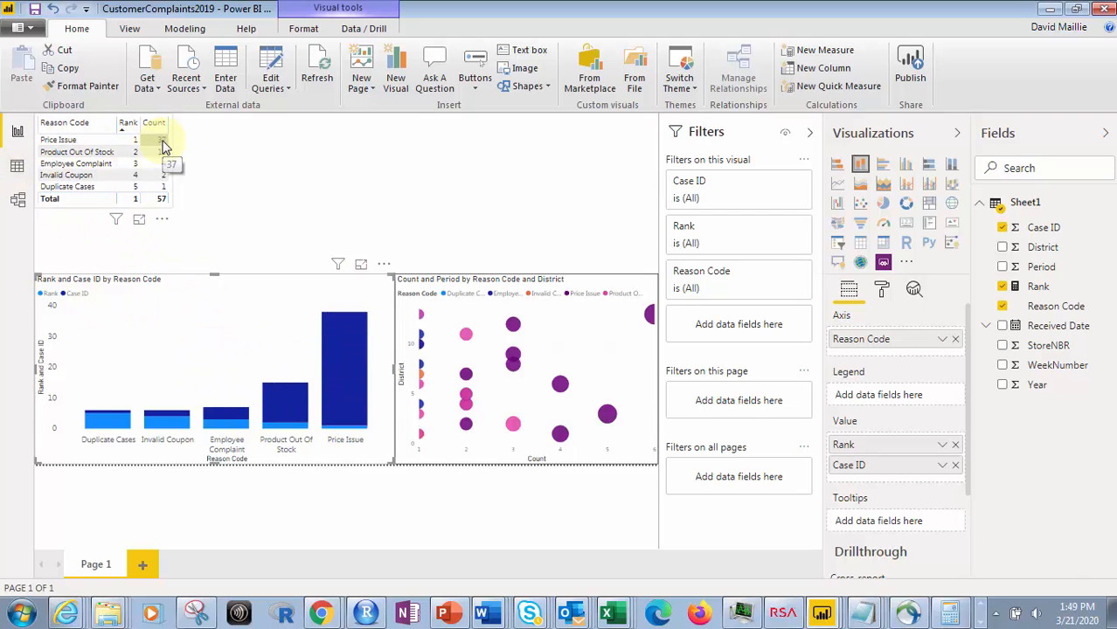
pyautogui.moveTo(340, 365)
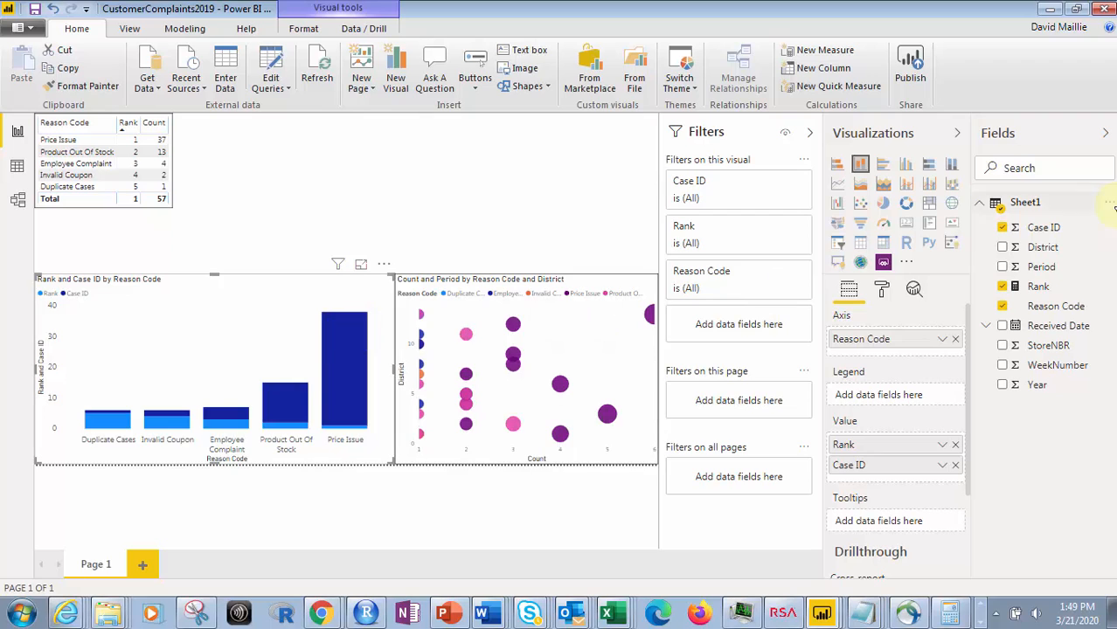
pyautogui.click(428, 289)
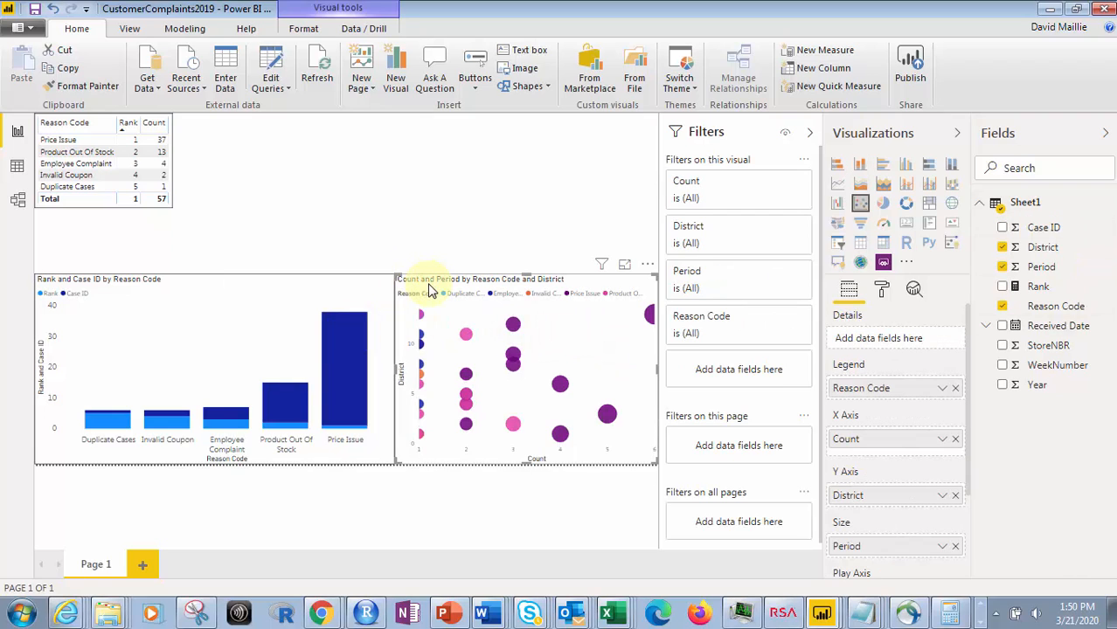
pyautogui.click(236, 283)
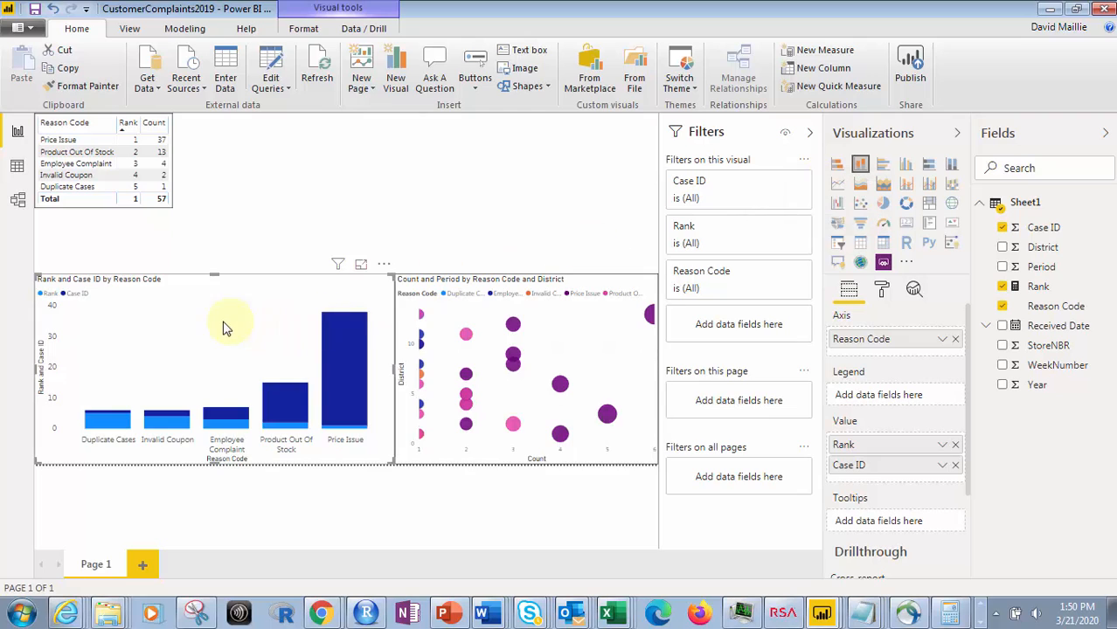
pyautogui.click(441, 287)
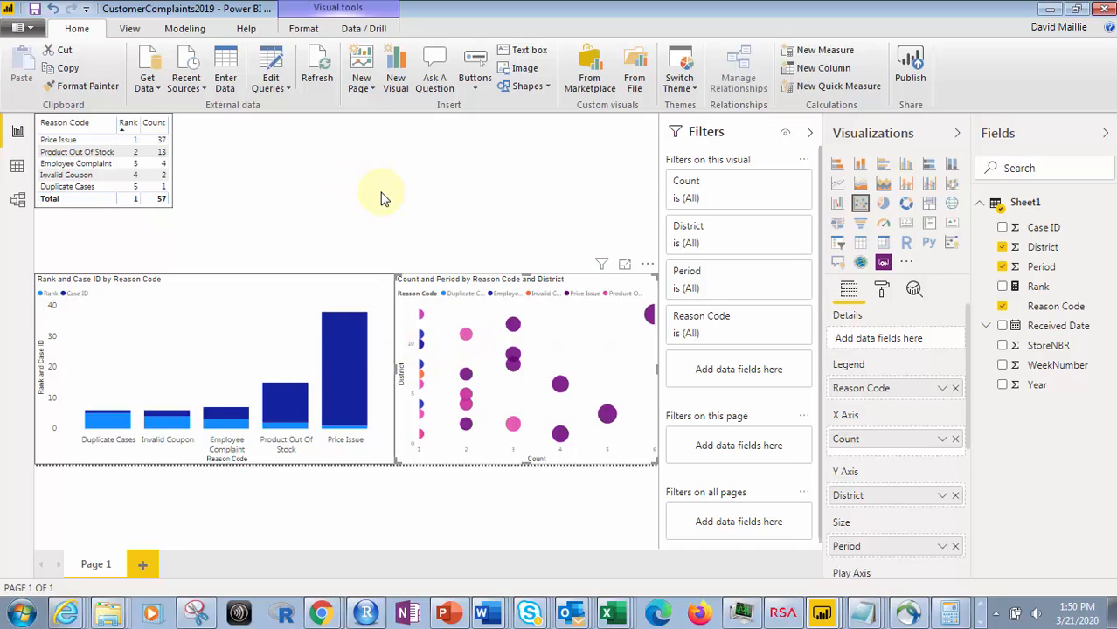
pyautogui.click(267, 150)
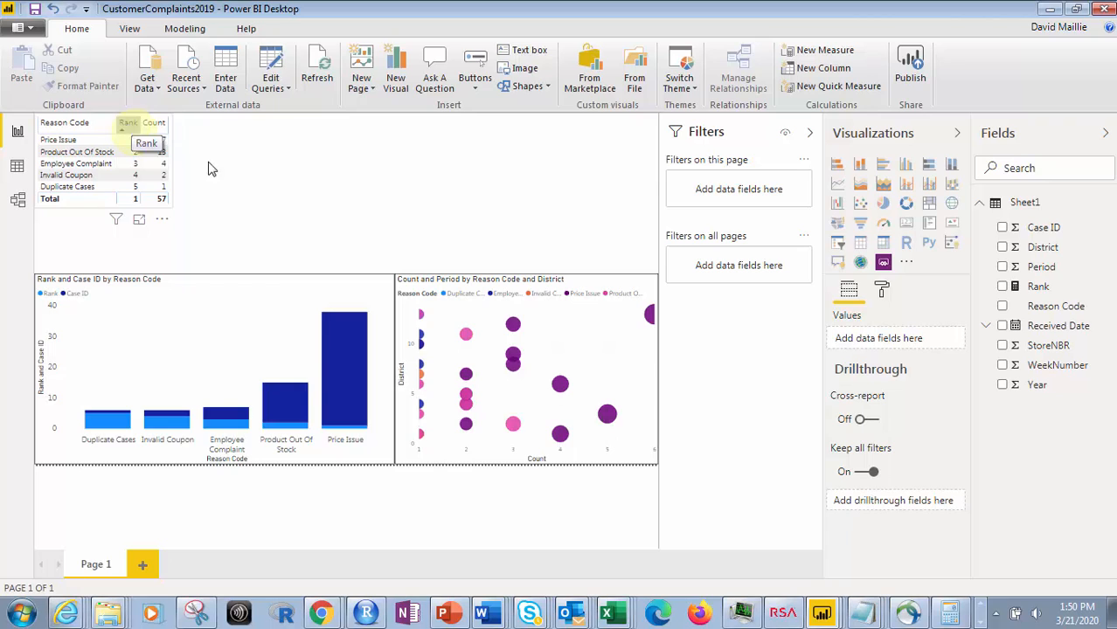
# Examine the summarization and Show value as options of the Count field in the reason code table visual.
pyautogui.click(171, 122)
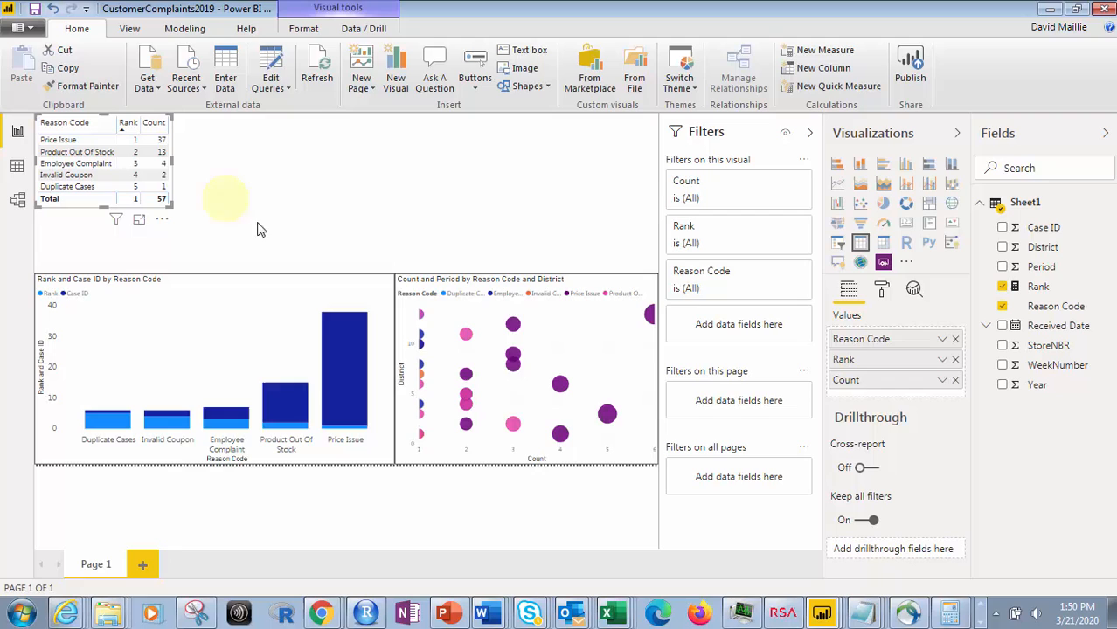
pyautogui.click(943, 380)
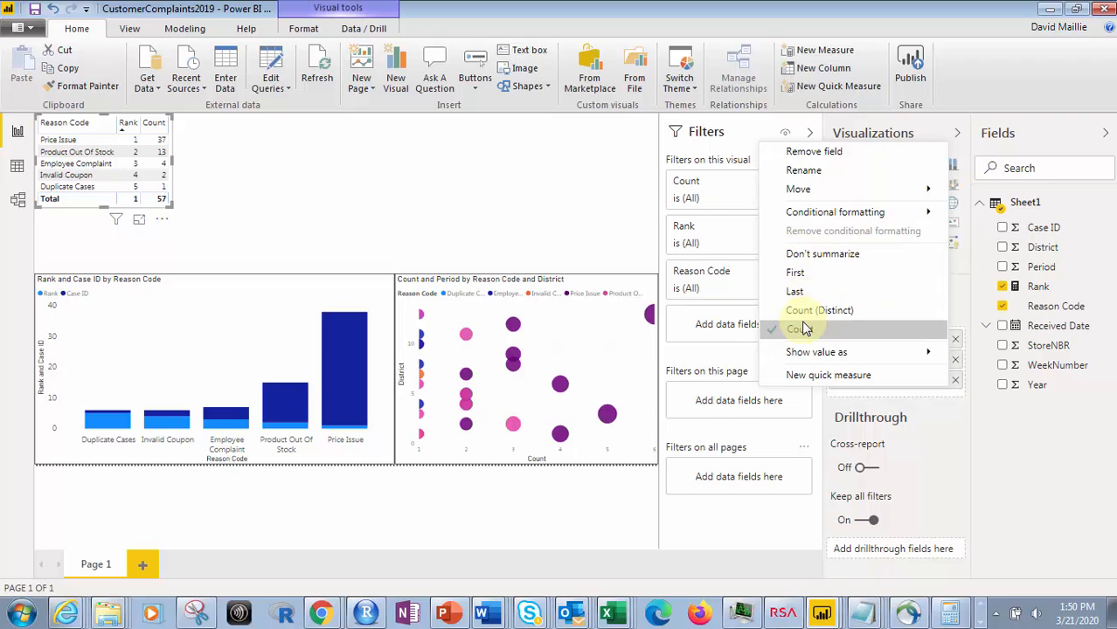
pyautogui.moveTo(809, 352)
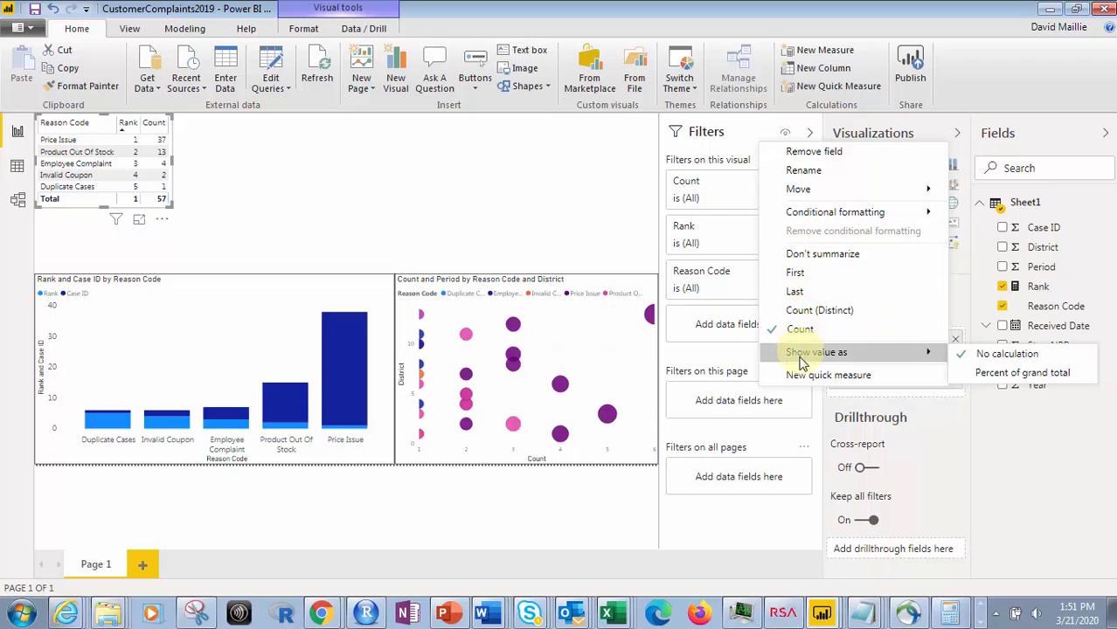
pyautogui.click(503, 234)
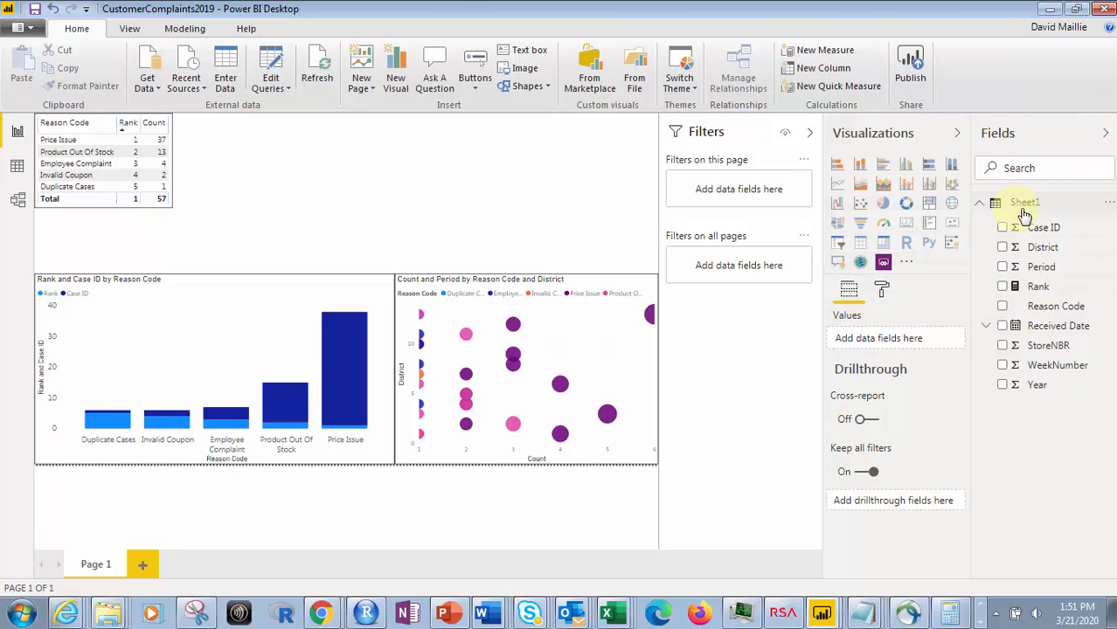
# Review the new measure option for Sheet1 and open the formula of the existing Rank measure.
pyautogui.rightClick(1087, 204)
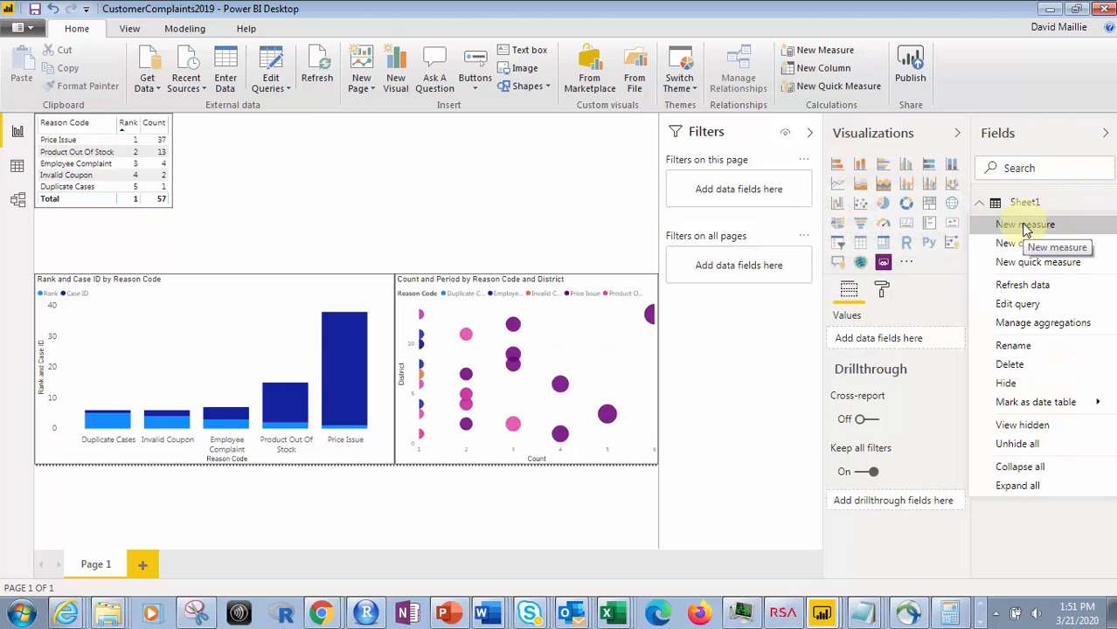
pyautogui.click(369, 205)
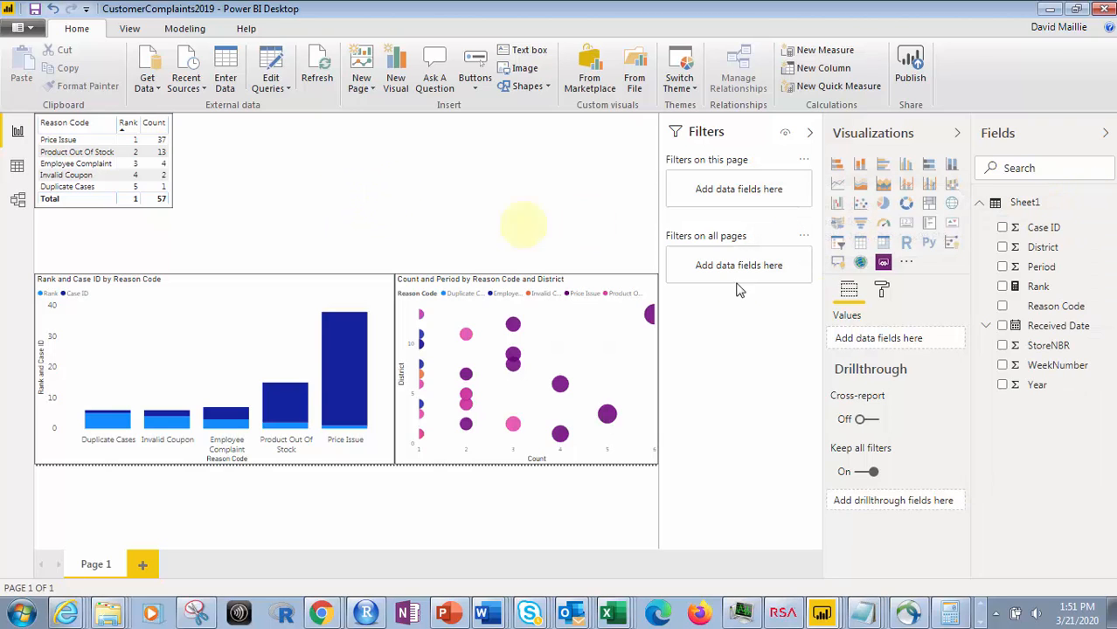
pyautogui.click(1051, 297)
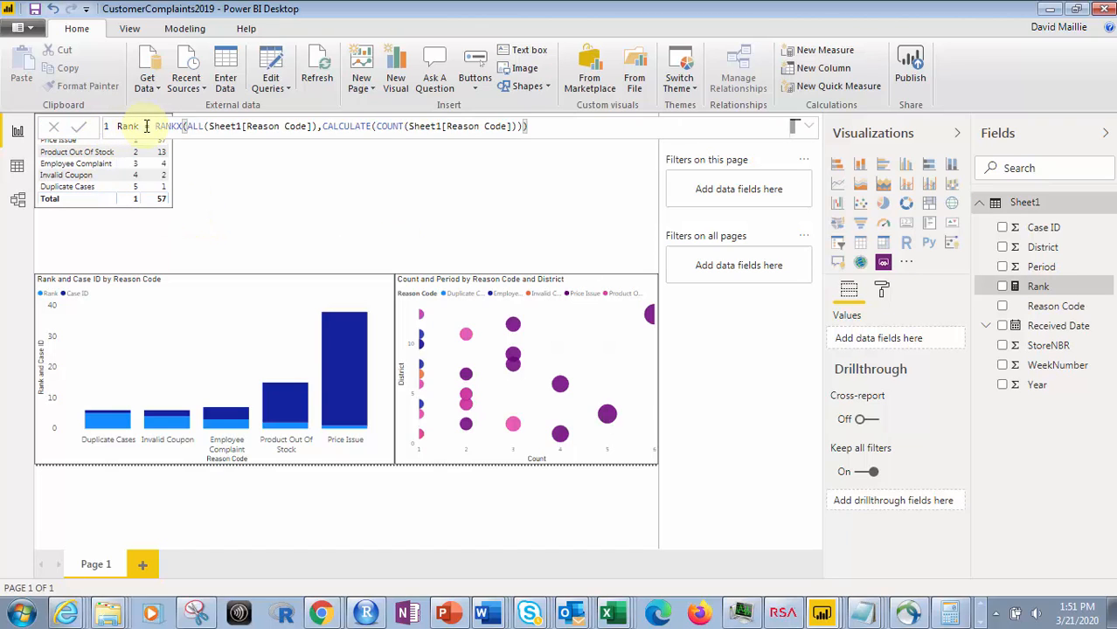
pyautogui.click(199, 128)
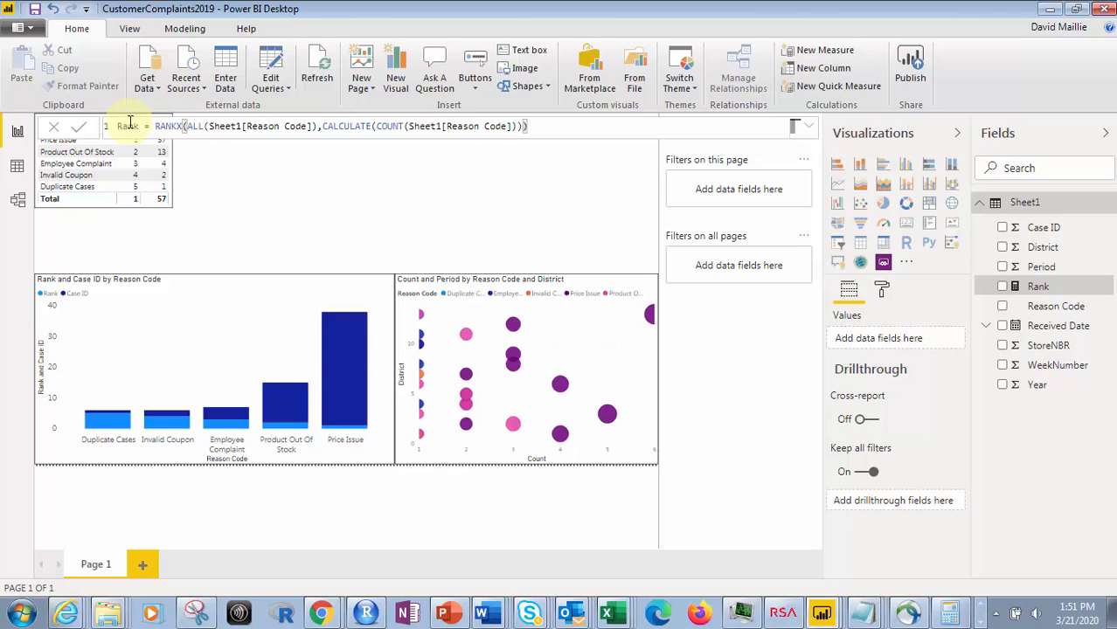
pyautogui.click(557, 127)
pyautogui.write('r')
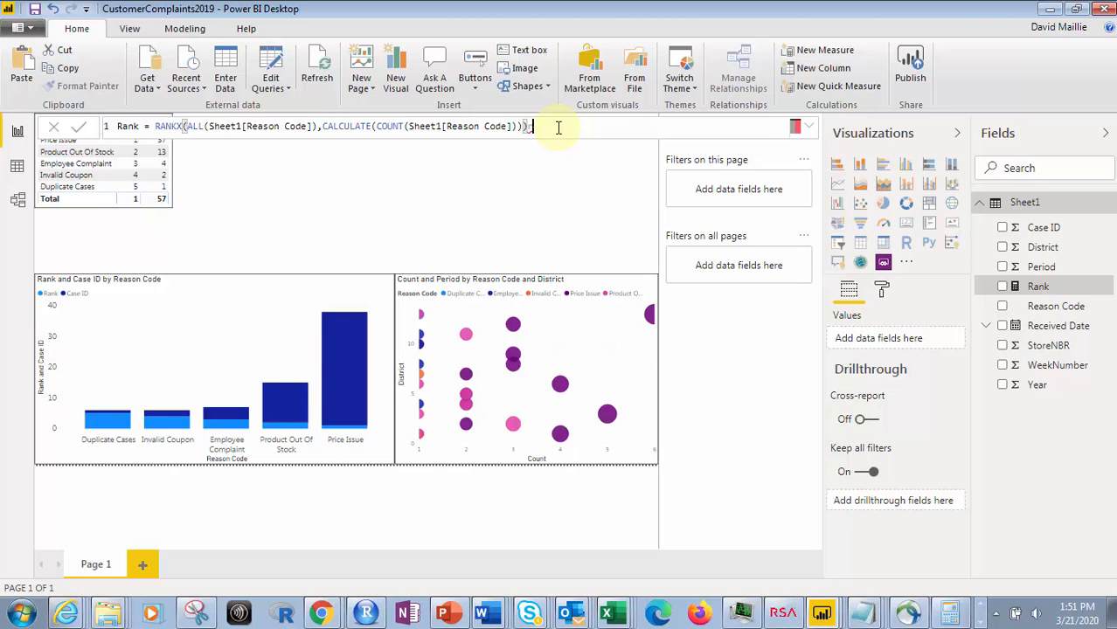
pyautogui.write('ankx')
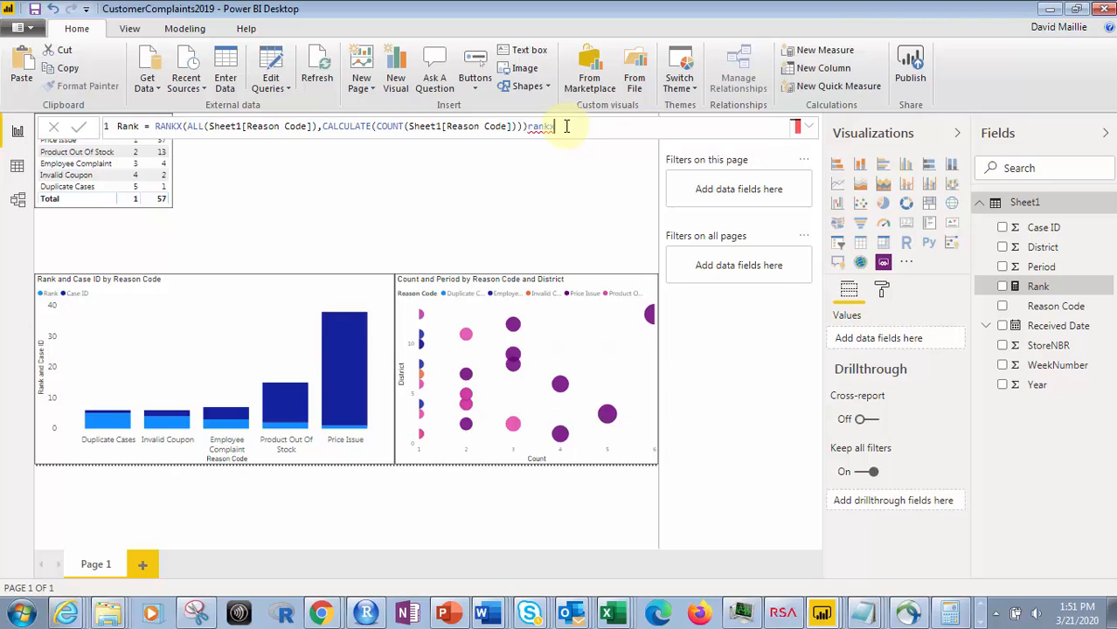
pyautogui.press('BackSpace')
pyautogui.press('BackSpace')
pyautogui.press('BackSpace')
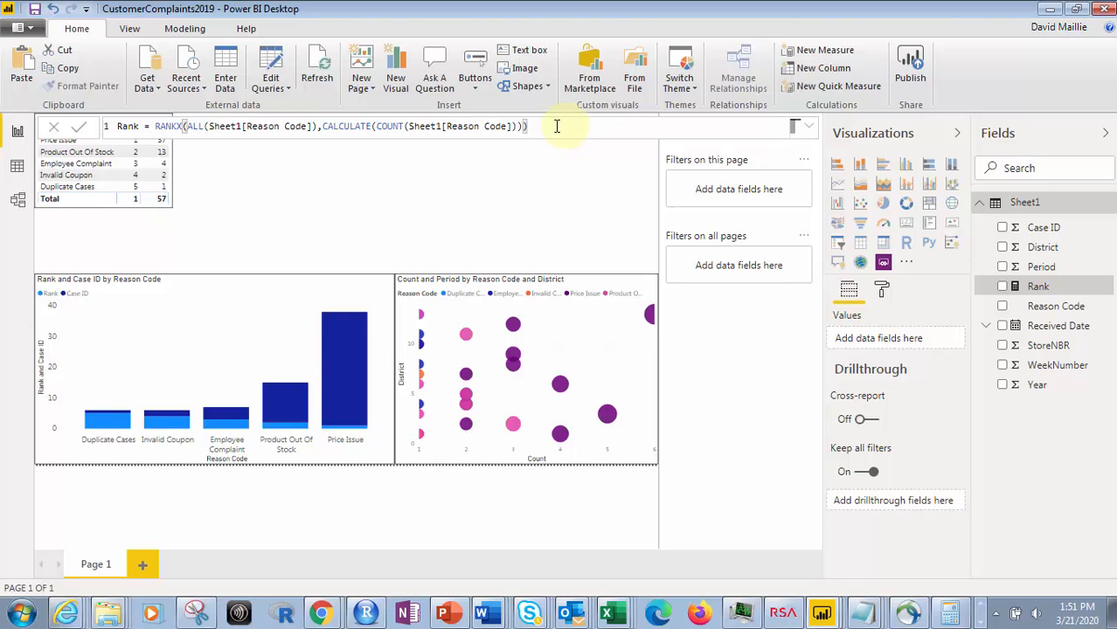
# Examine the RANKX and ALL parentheses in the Rank formula, close it, and view the reason code table's fields.
pyautogui.click(183, 126)
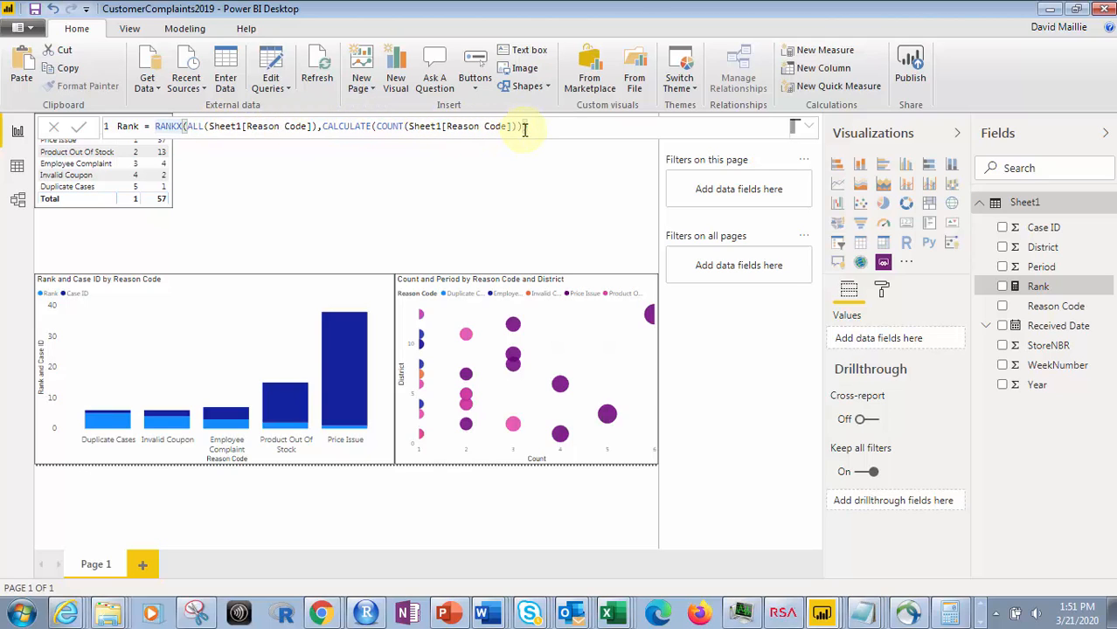
pyautogui.click(316, 126)
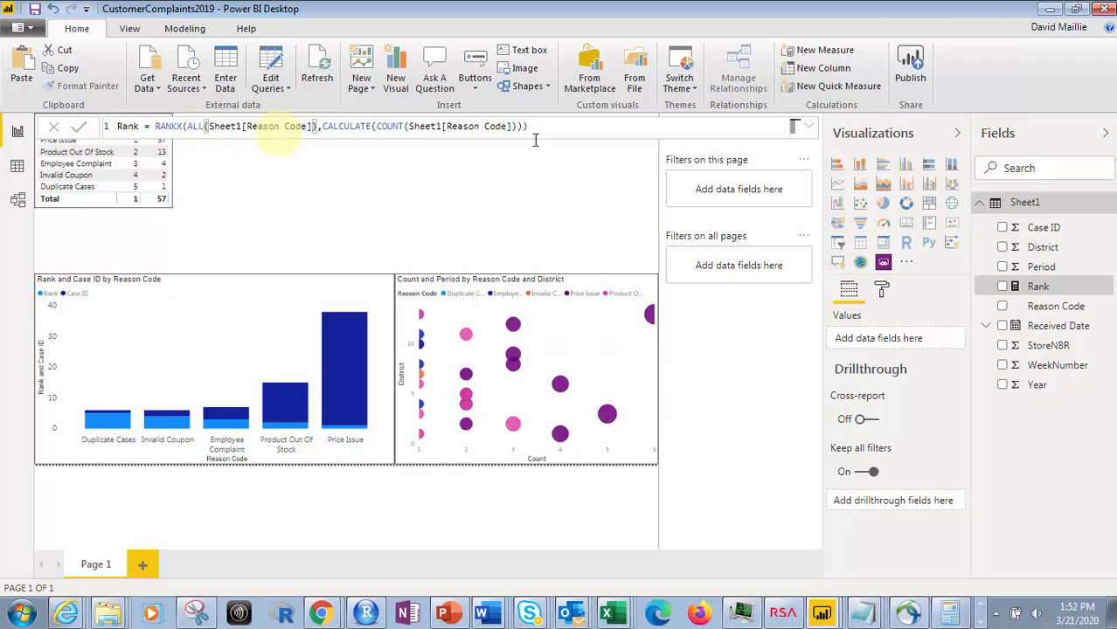
pyautogui.click(577, 128)
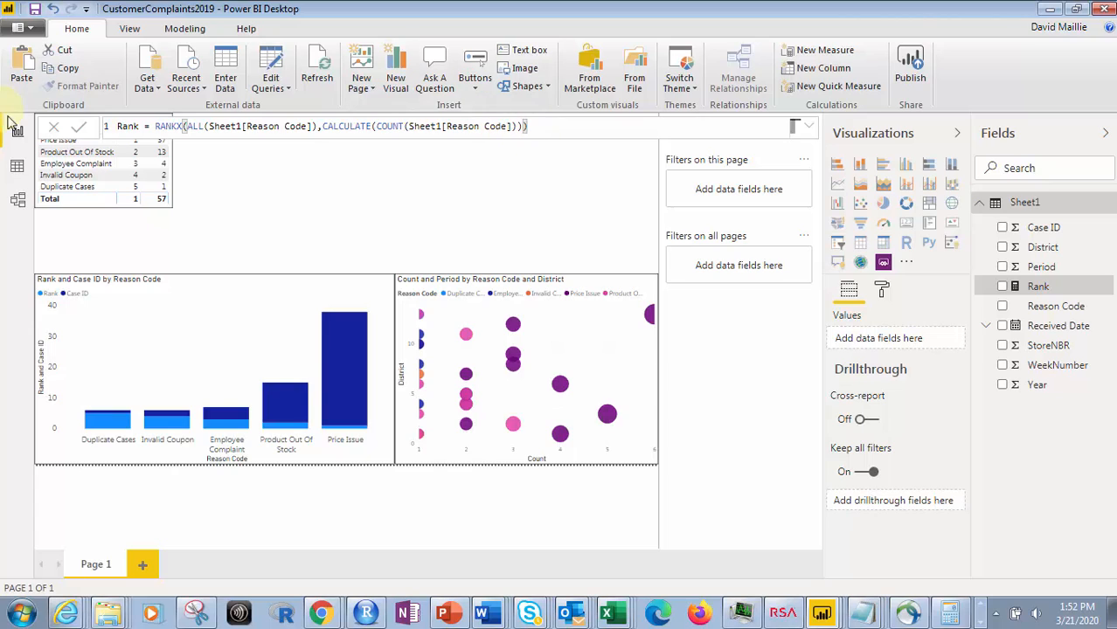
pyautogui.click(81, 129)
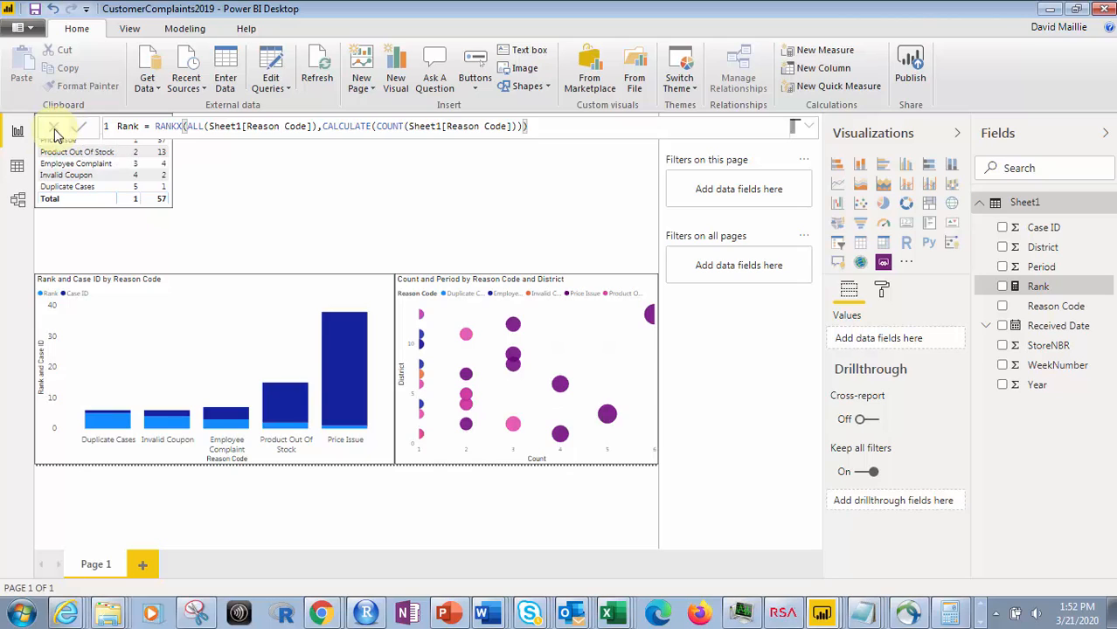
pyautogui.click(261, 211)
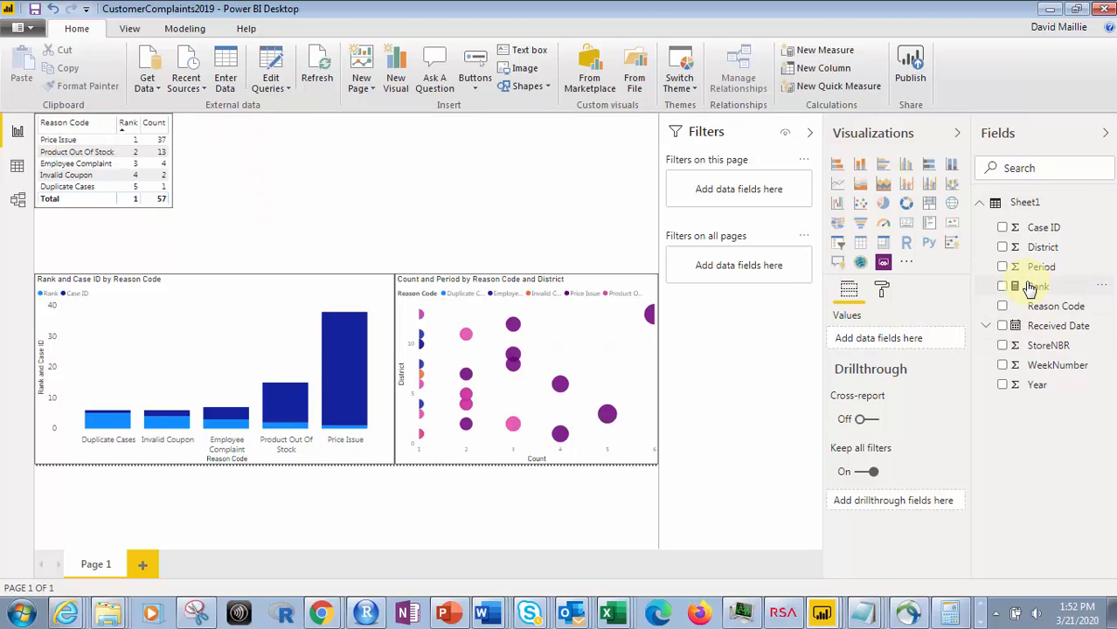
pyautogui.click(172, 120)
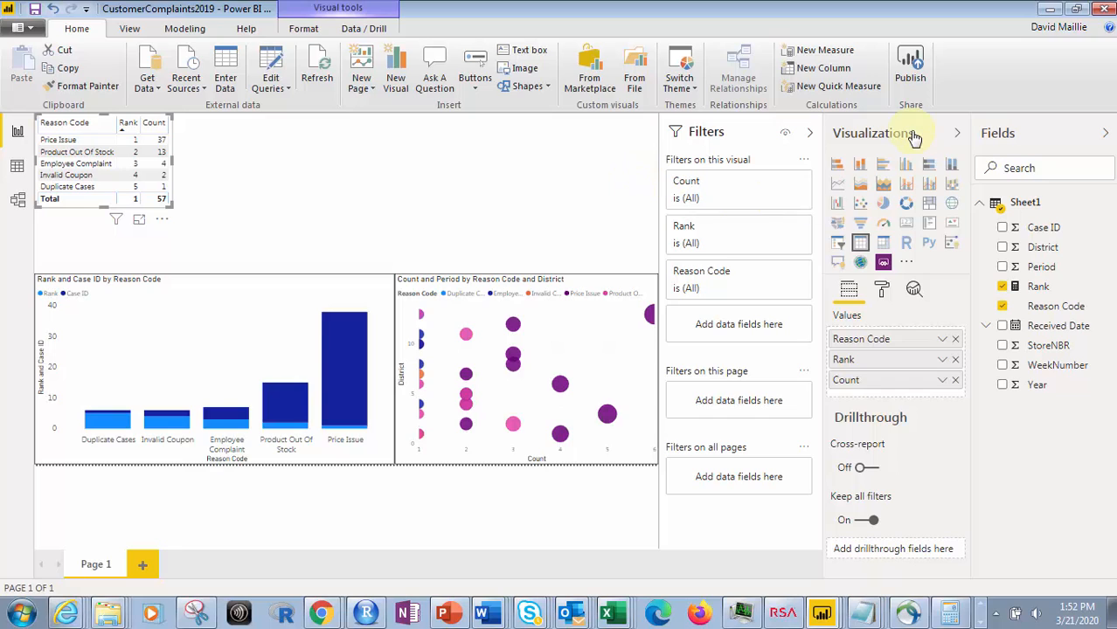